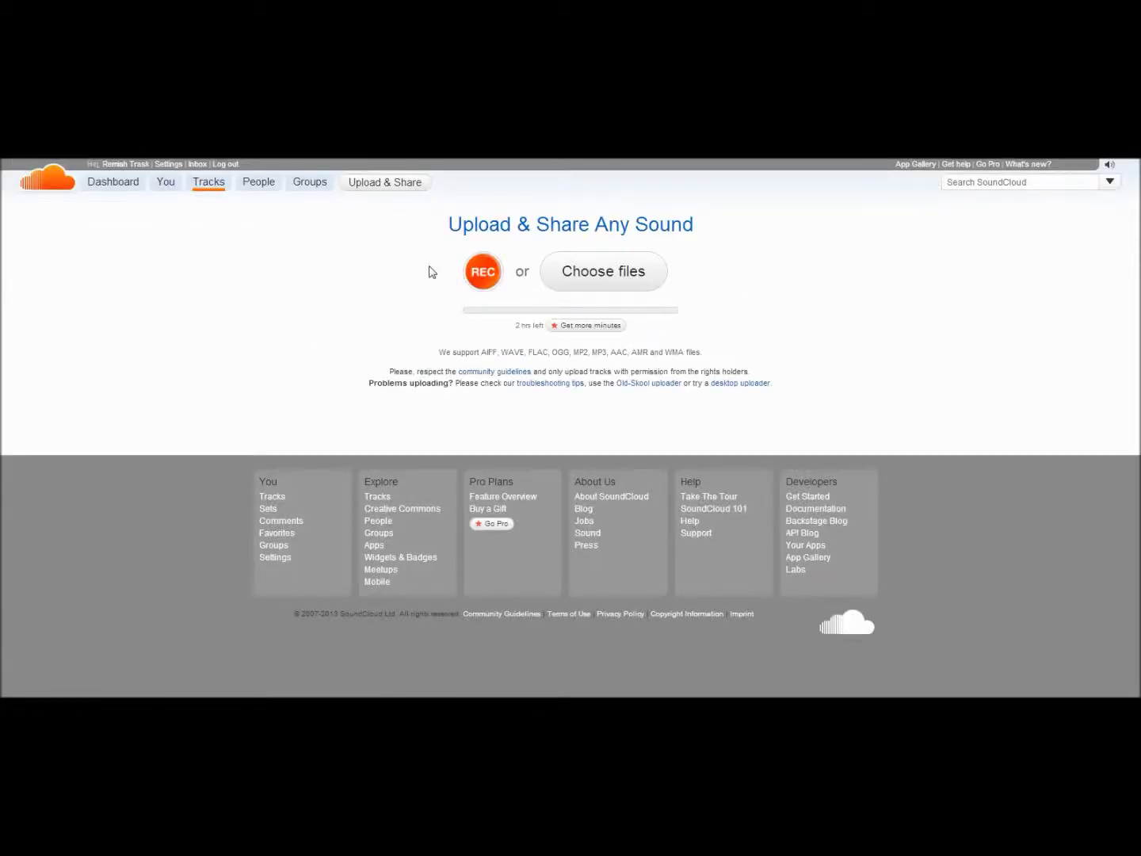
Step: Pick the sermon file from the Desktop audio folder to upload as 'We Are Victorious'
click(613, 281)
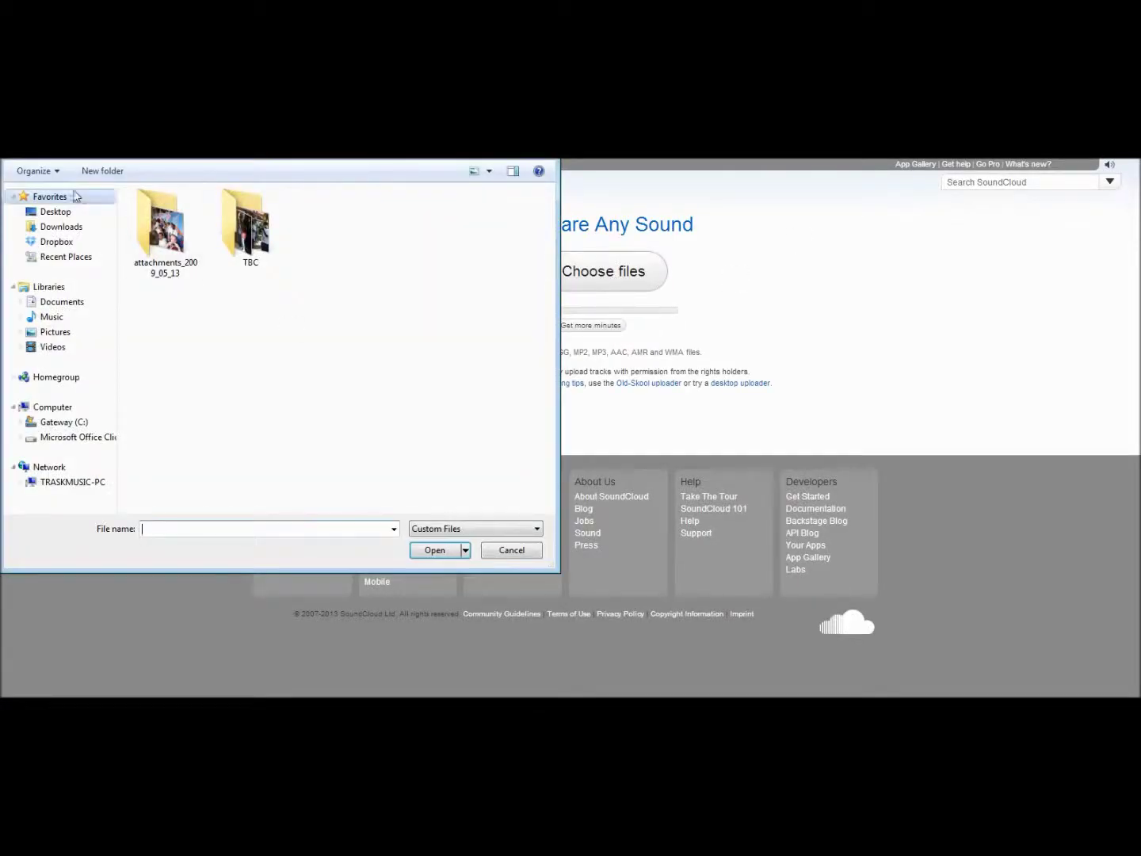
click(54, 213)
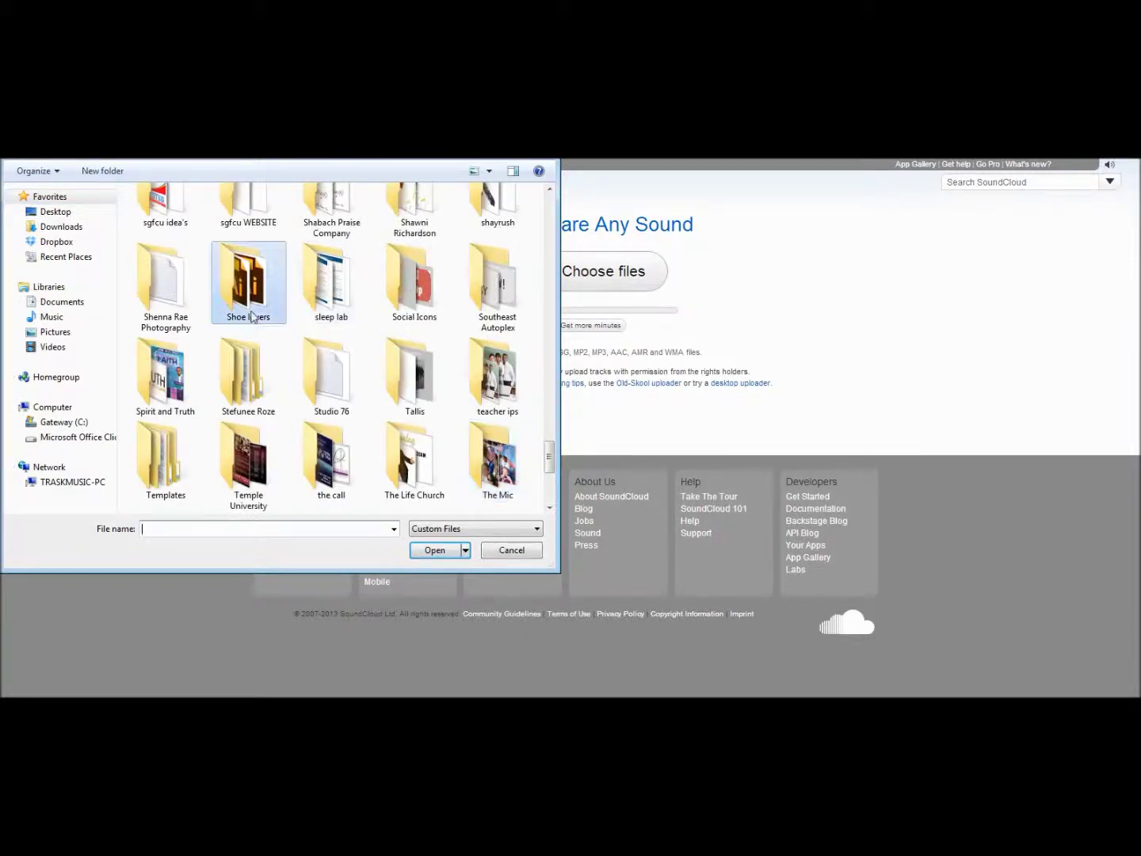
text(aud)
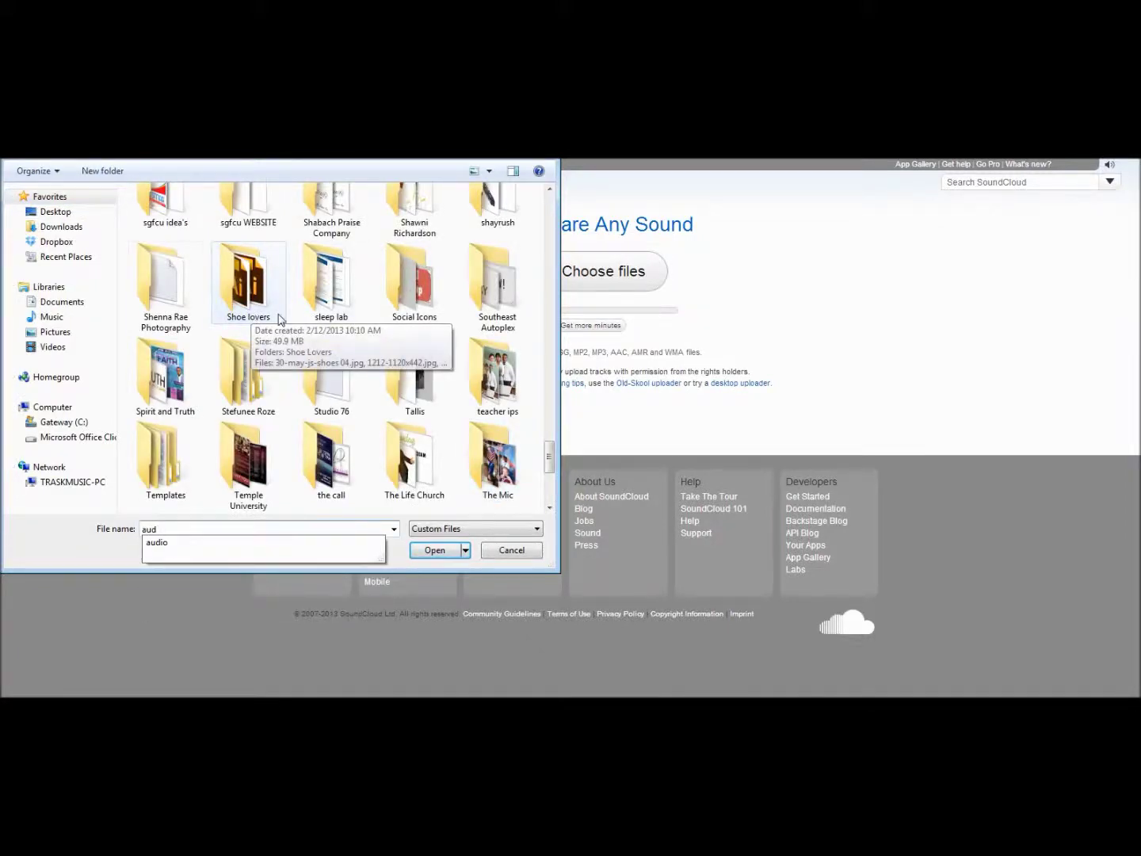
click(257, 300)
text(aud)
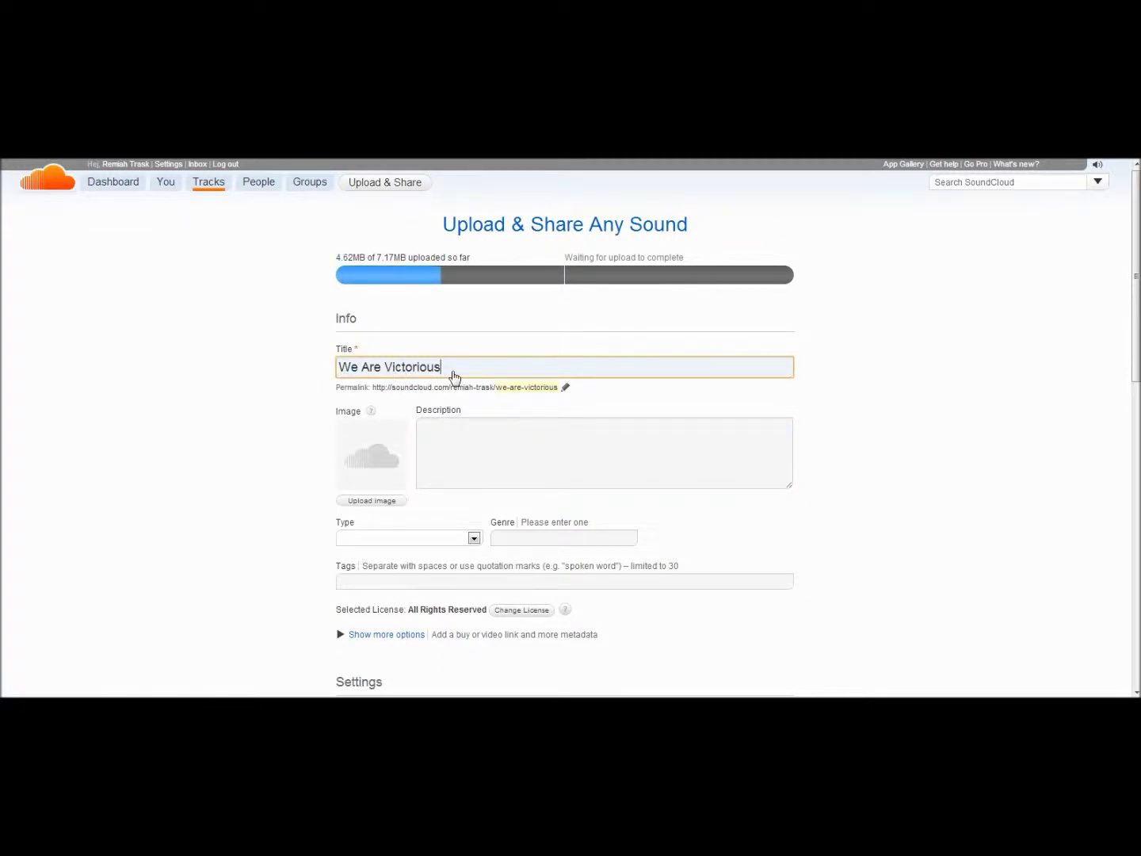
Step: Add ad3.png as the track artwork and set the track type to Podcast
click(383, 503)
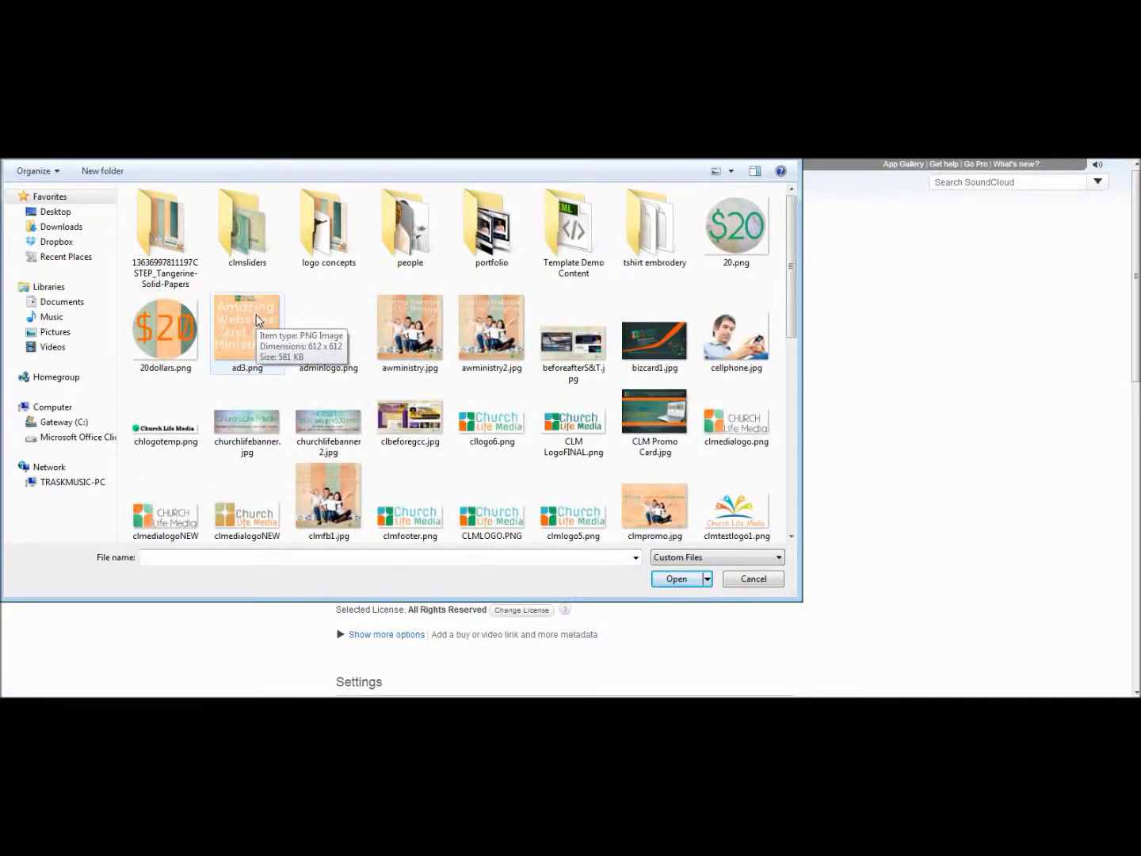
click(256, 321)
click(679, 580)
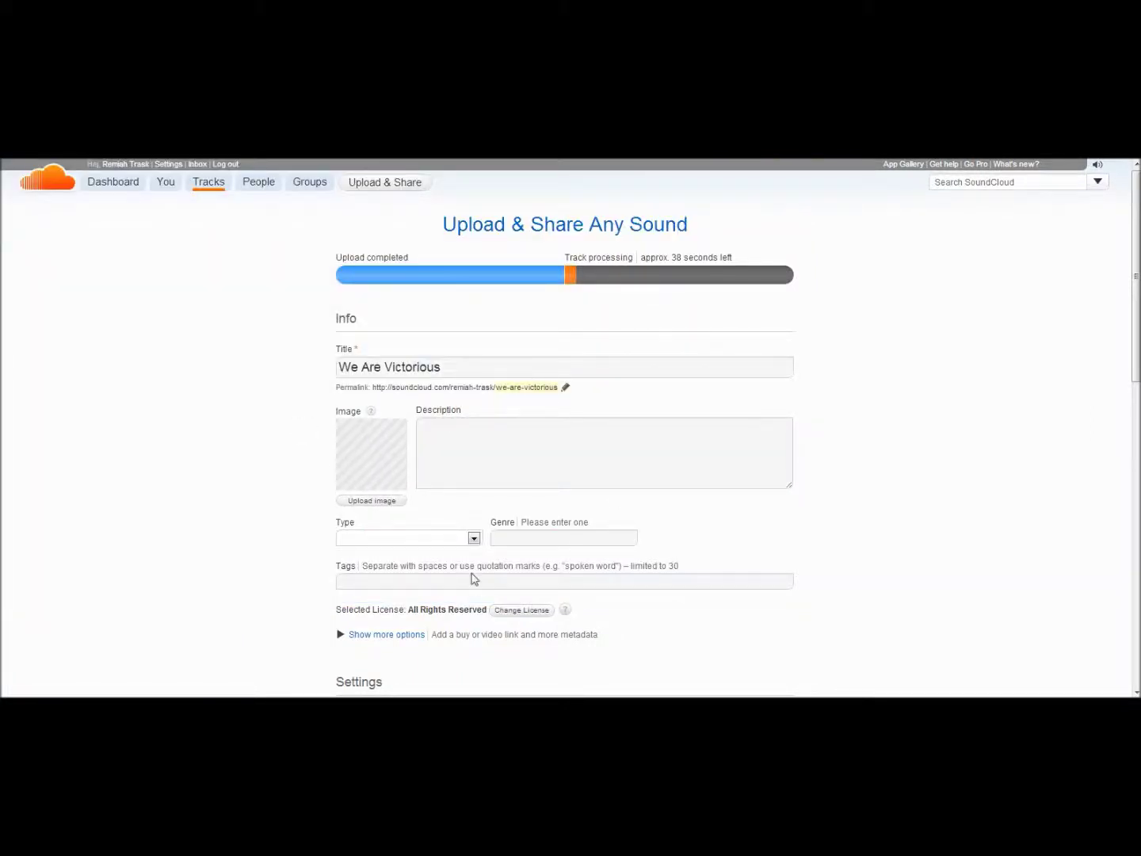
click(436, 538)
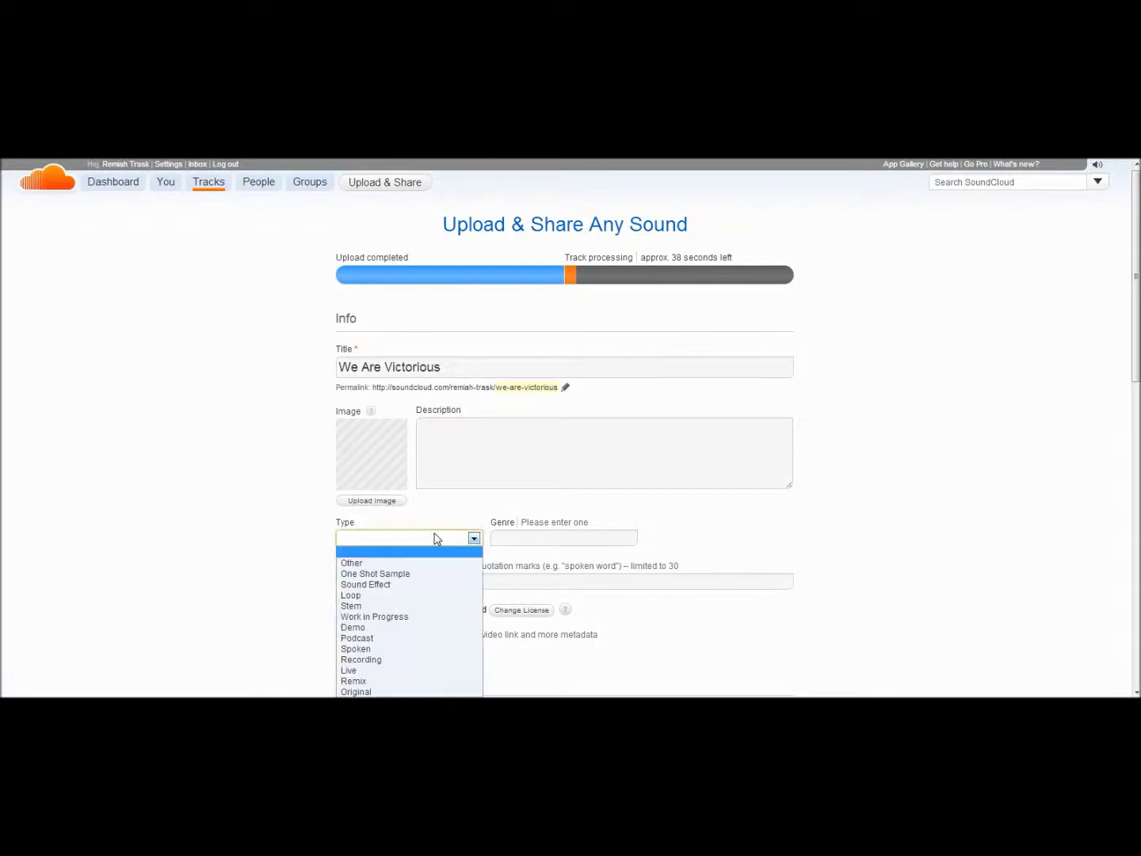
click(364, 641)
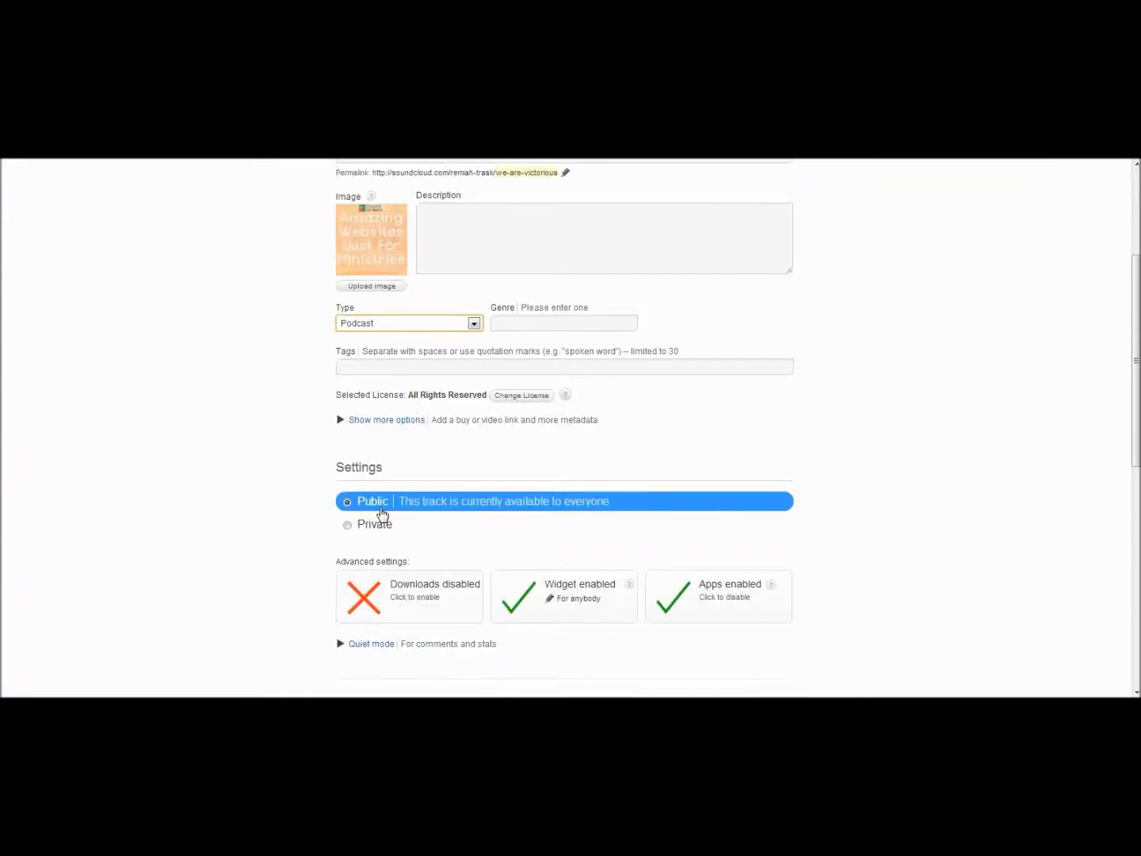
scroll(282, 461, down, 1)
scroll(281, 461, down, 2)
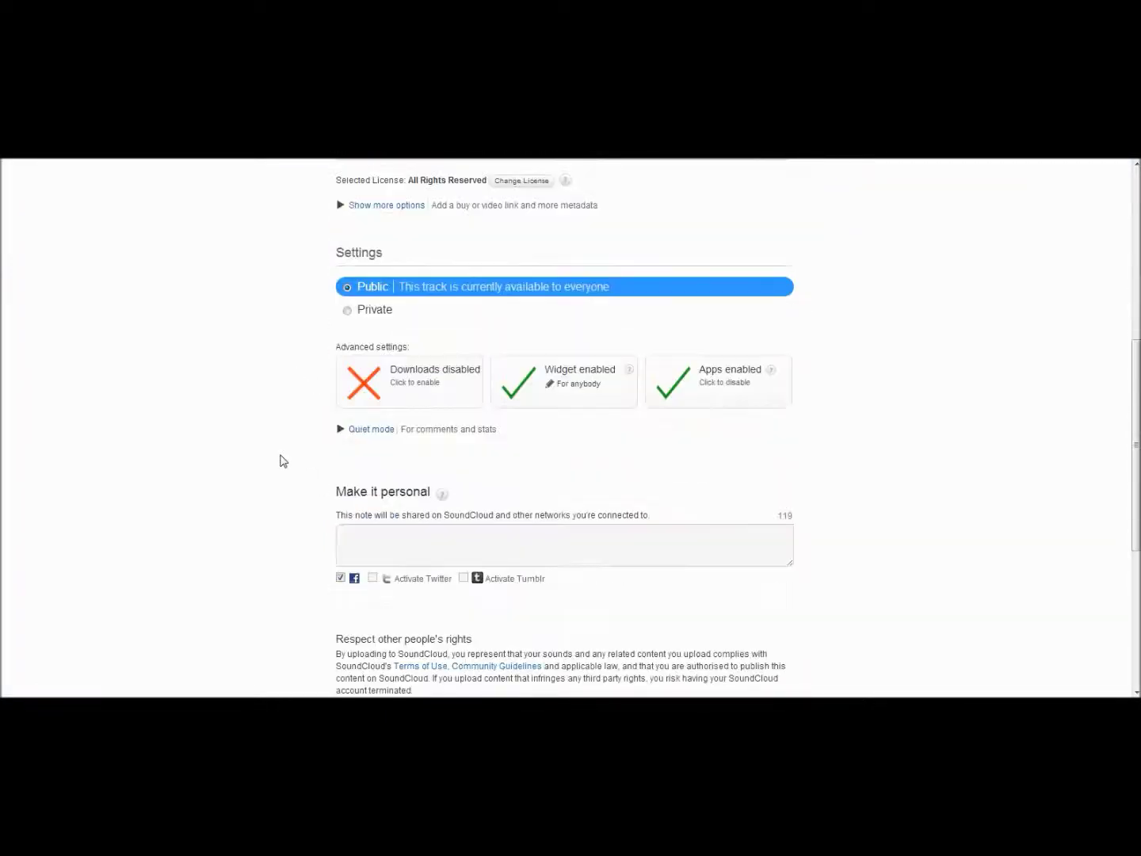
scroll(282, 461, down, 1)
scroll(282, 461, down, 1)
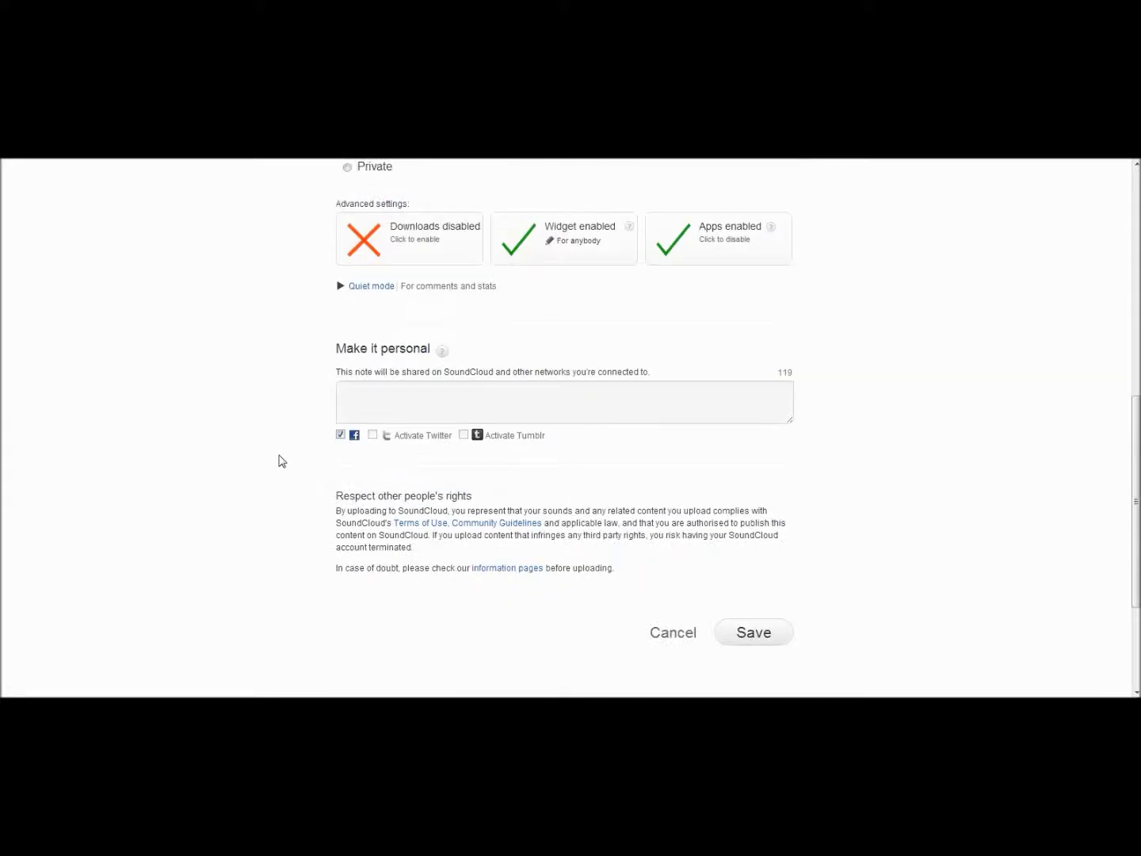
Step: Untick Facebook sharing under Make it personal before saving the track
click(340, 435)
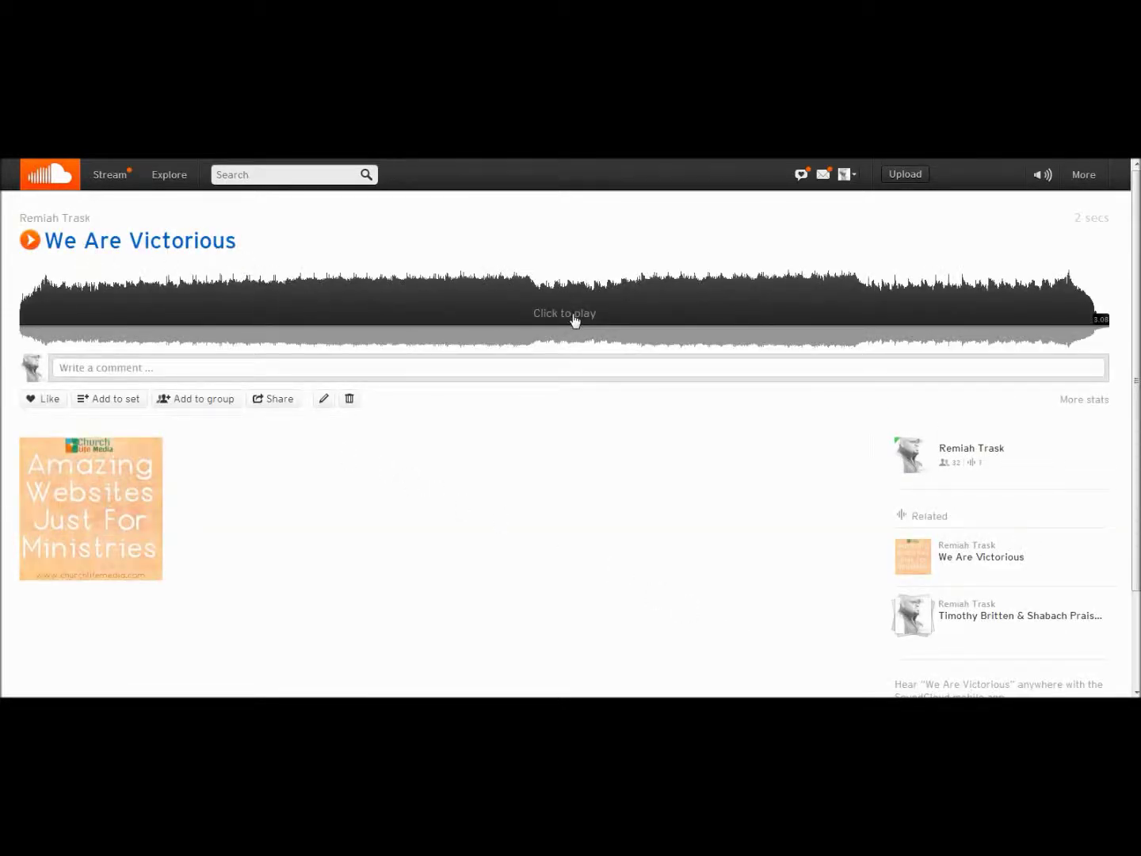
Step: Copy the Widget Code embed snippet from the track's Share panel
click(275, 403)
click(304, 536)
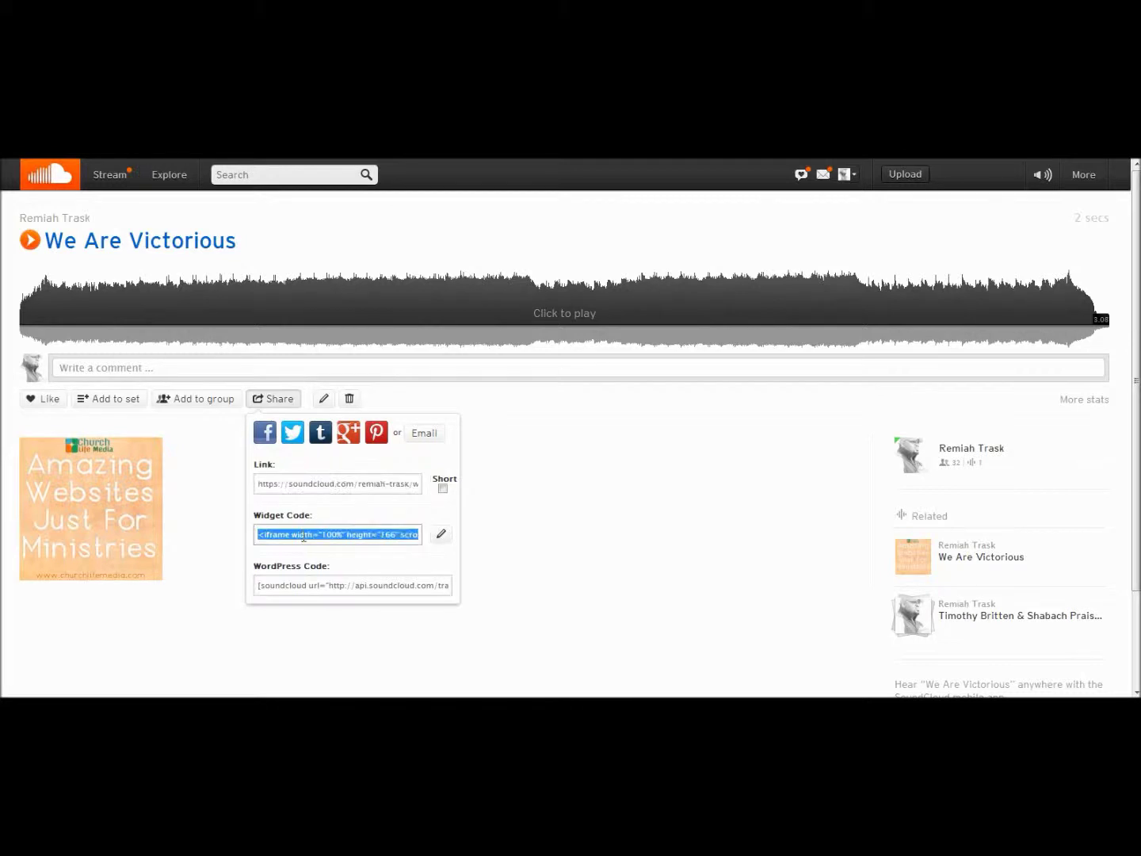
right_click(304, 535)
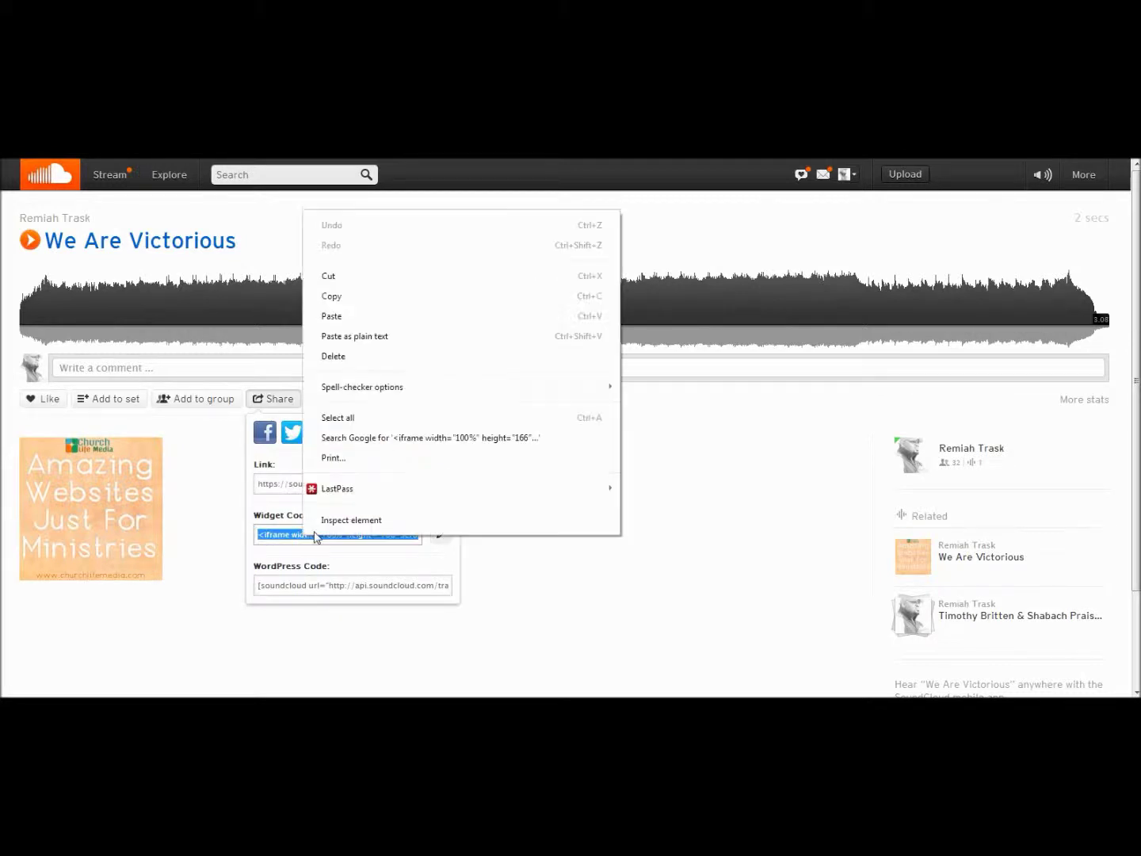
click(341, 297)
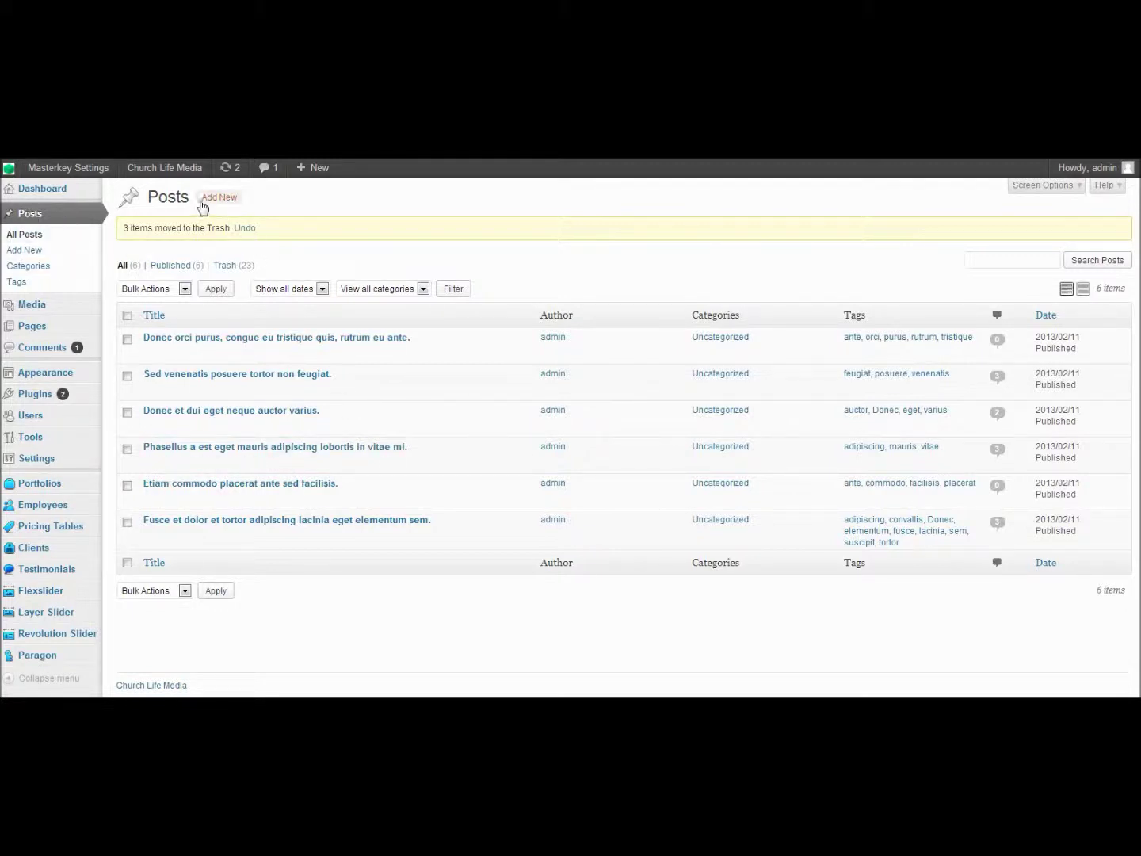
Step: Create the post 'We are Victorious', paste the embed code in Text view, and tick Sermons
click(217, 198)
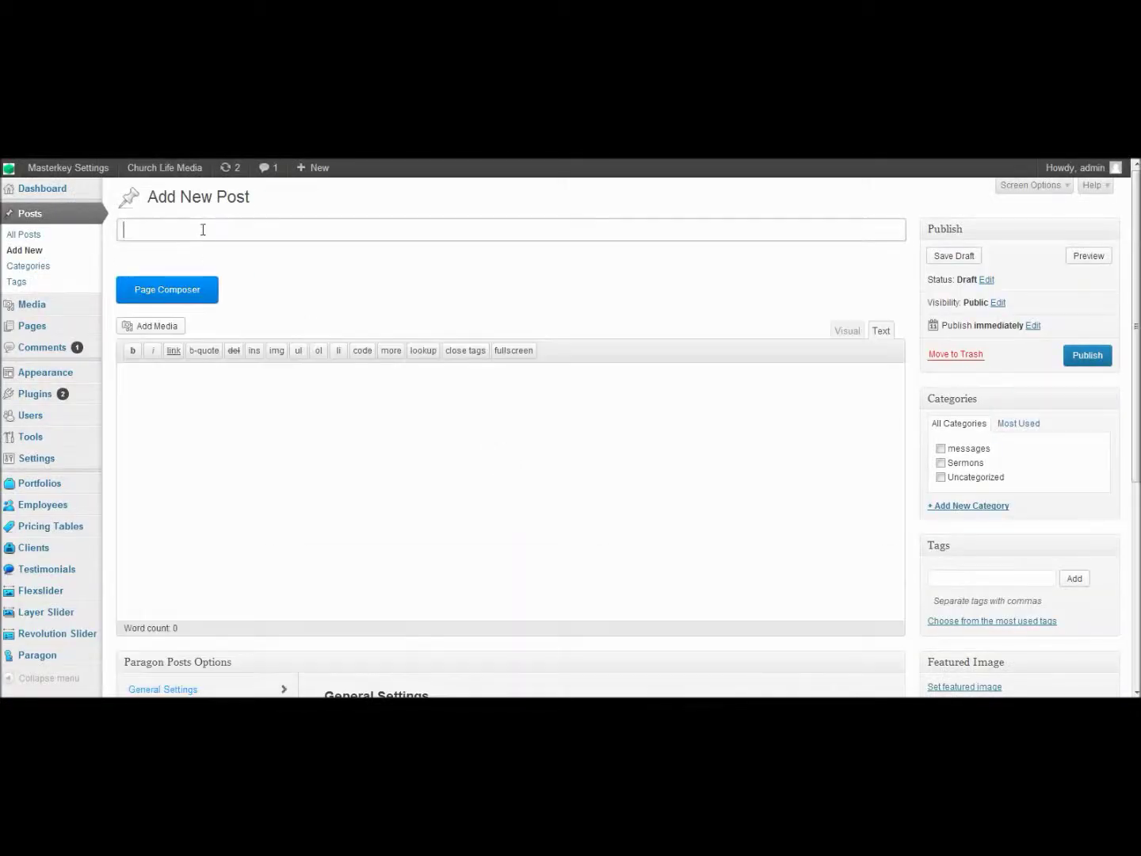
text(We are Vict)
text(orious)
click(304, 427)
click(854, 331)
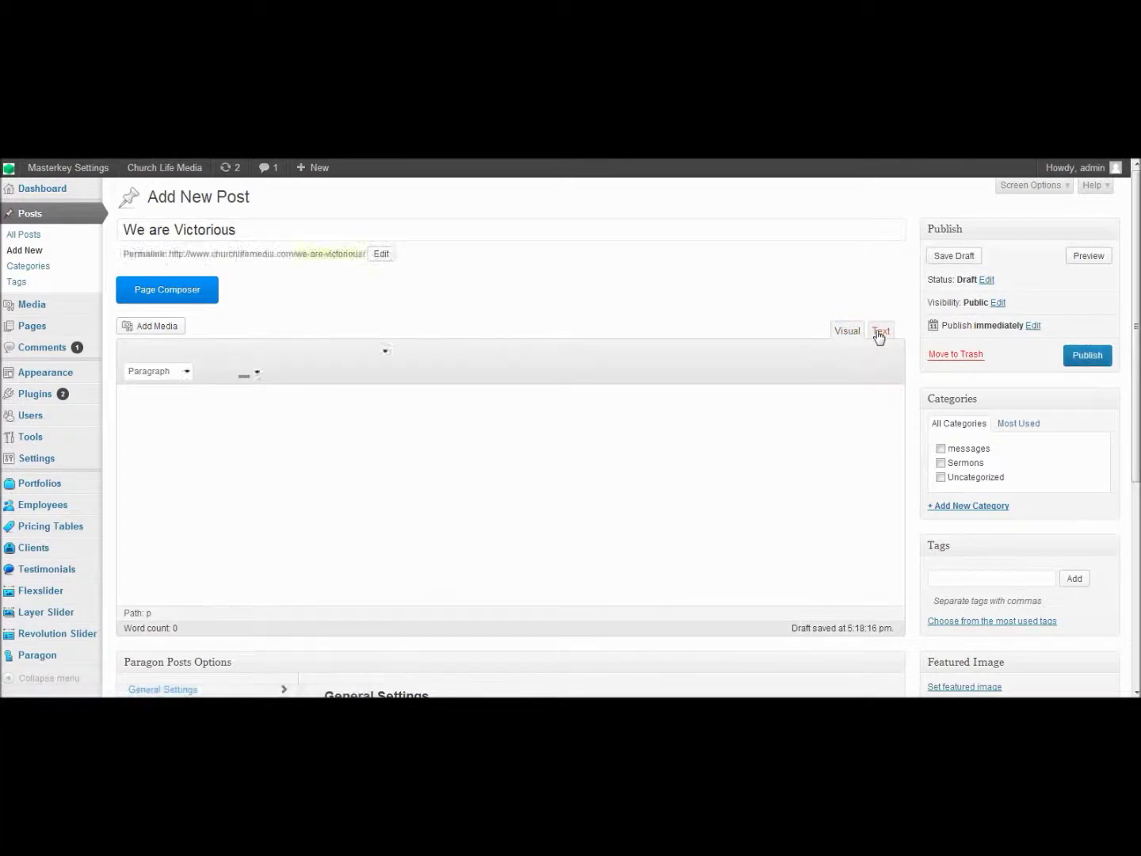
click(878, 334)
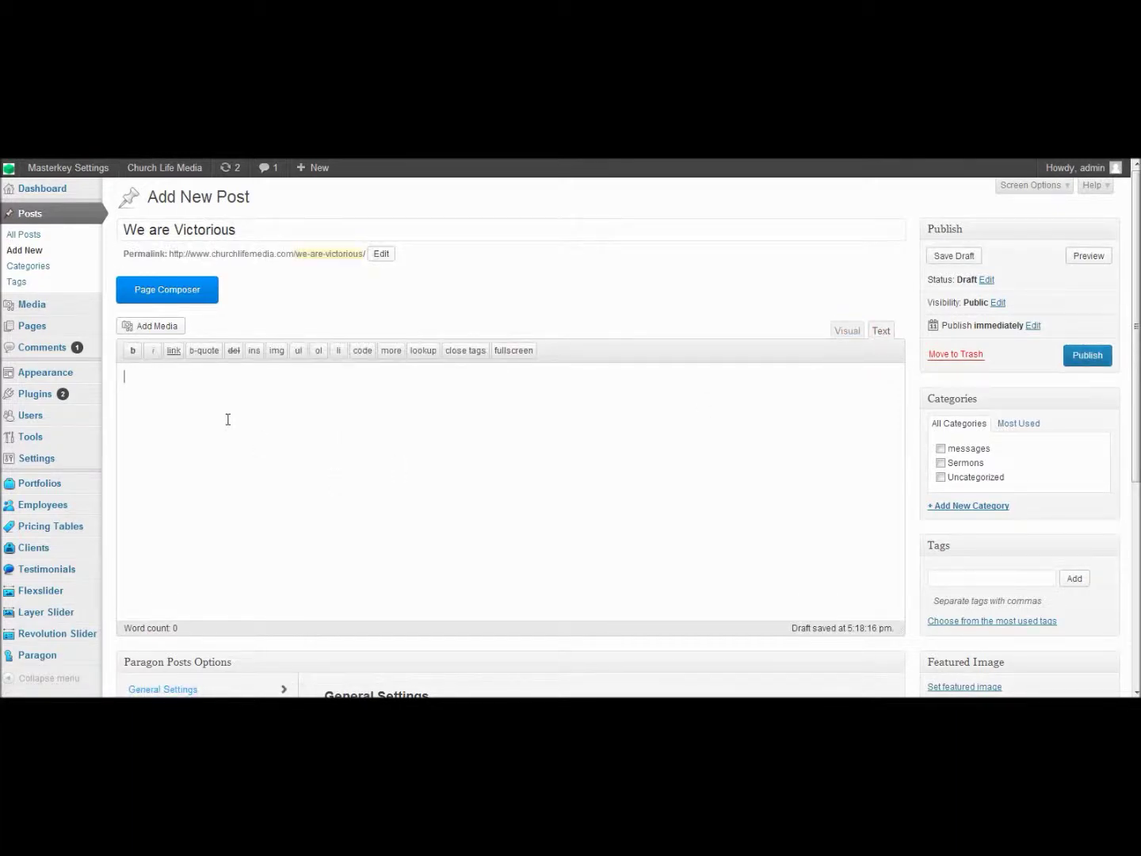
key(ctrl+v)
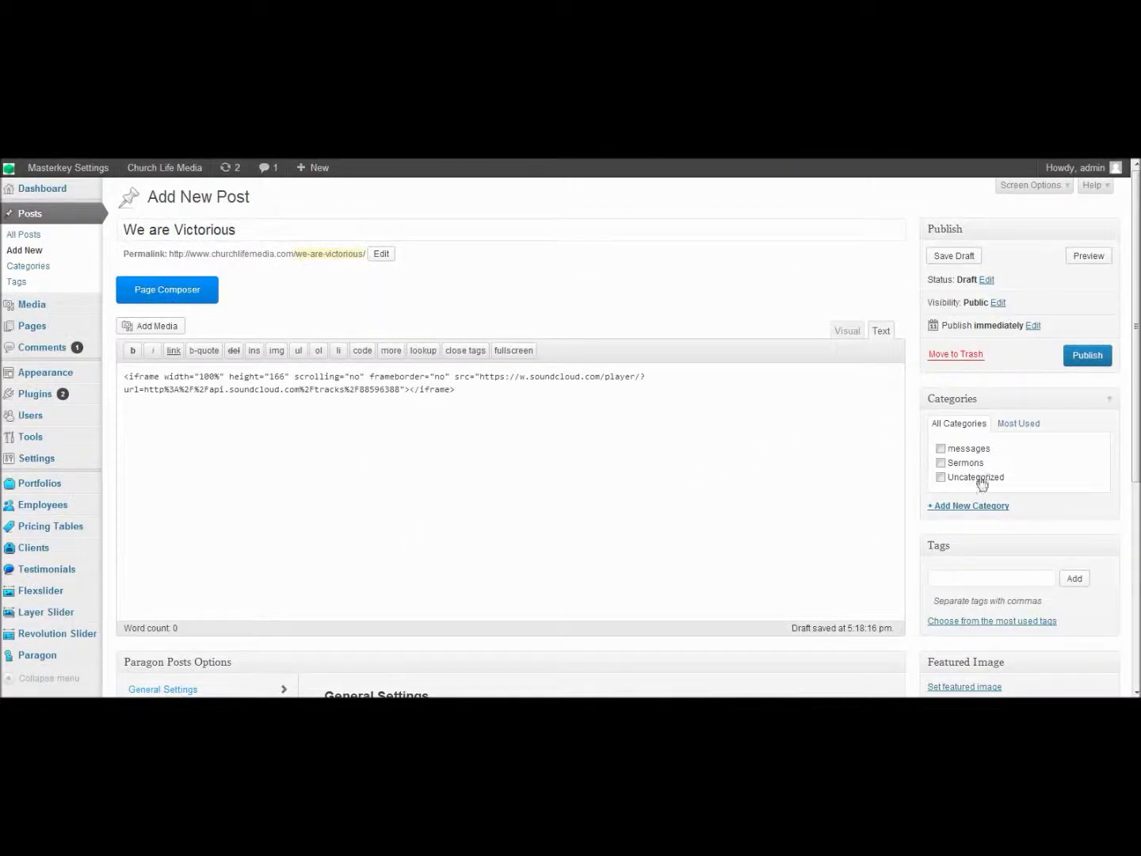
mouse_move(941, 463)
click(940, 463)
scroll(1028, 406, down, 3)
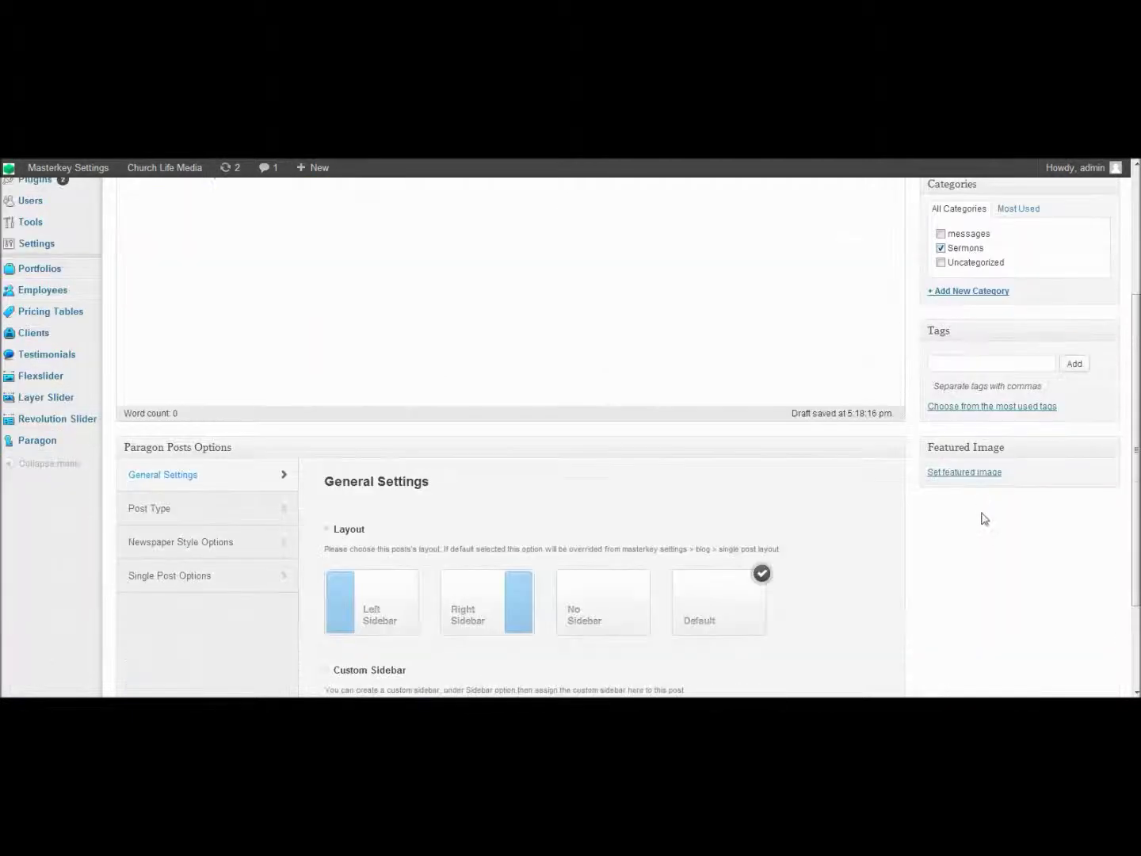
Step: Set the Church Life Media header as the post's featured image
click(968, 479)
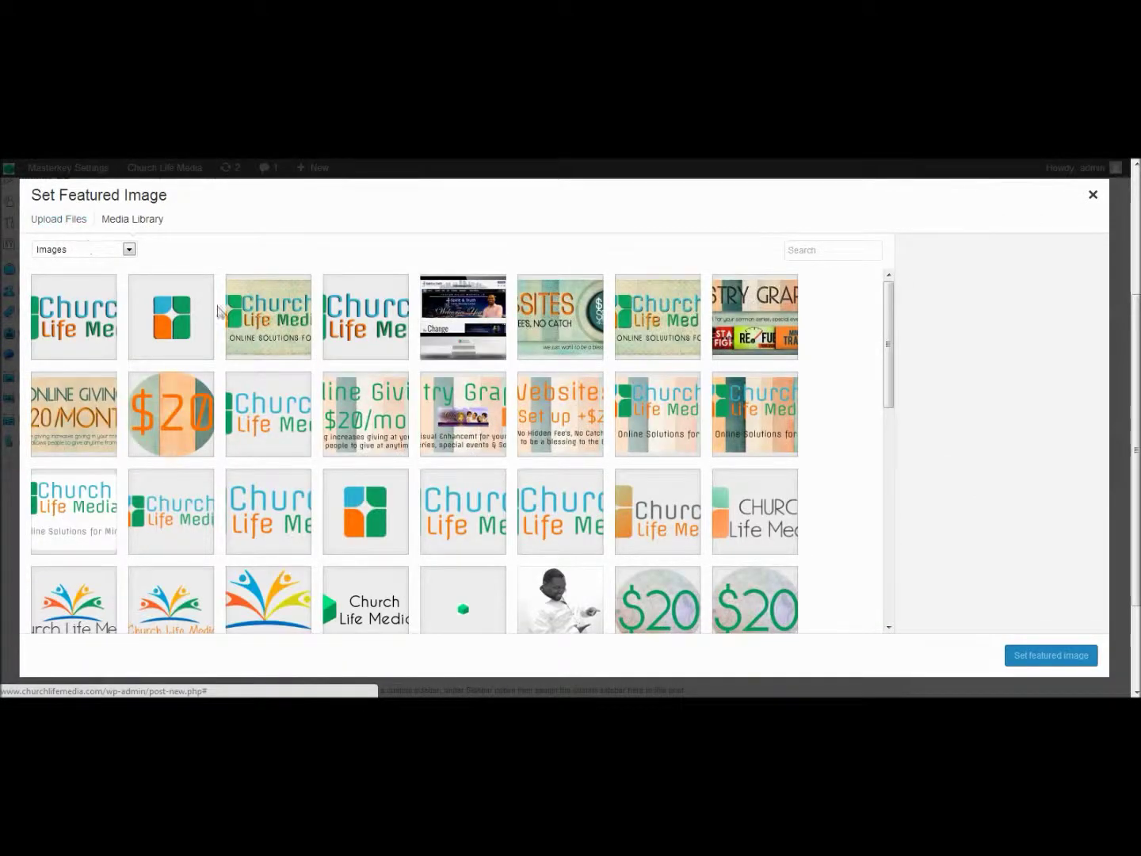
click(284, 321)
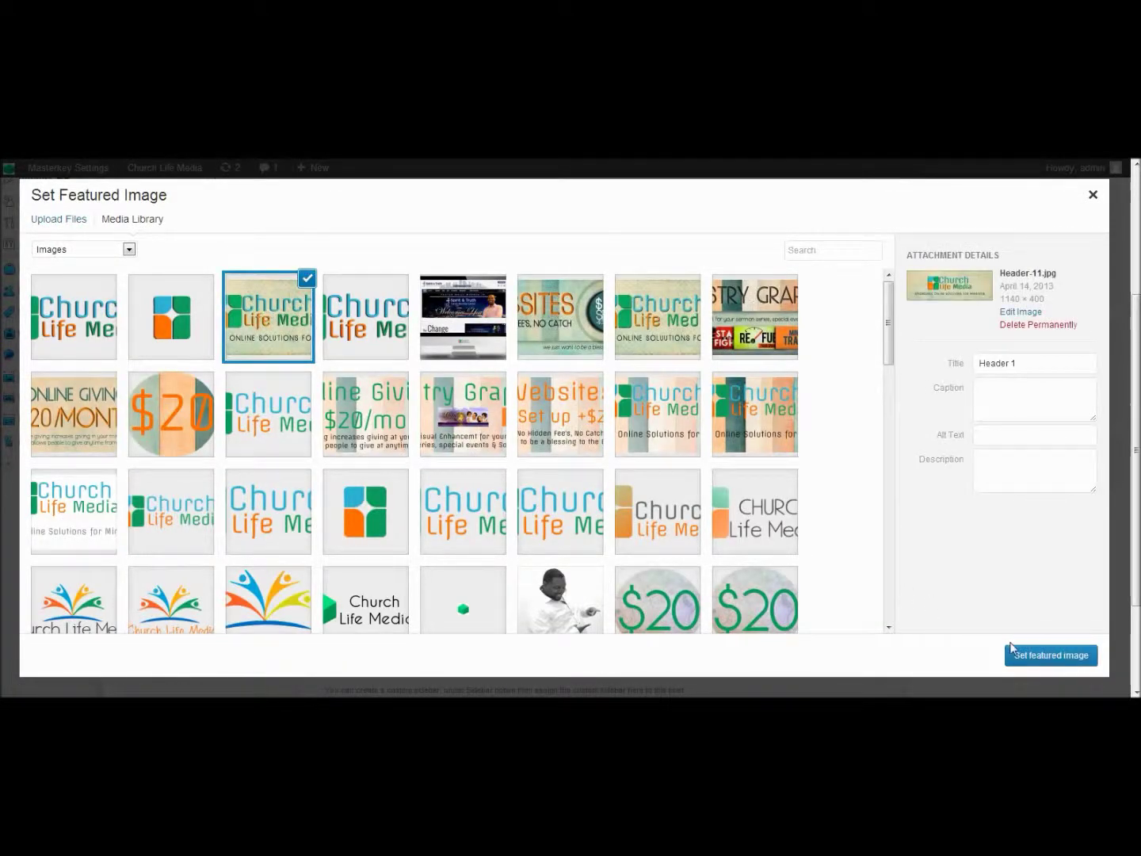
click(1041, 659)
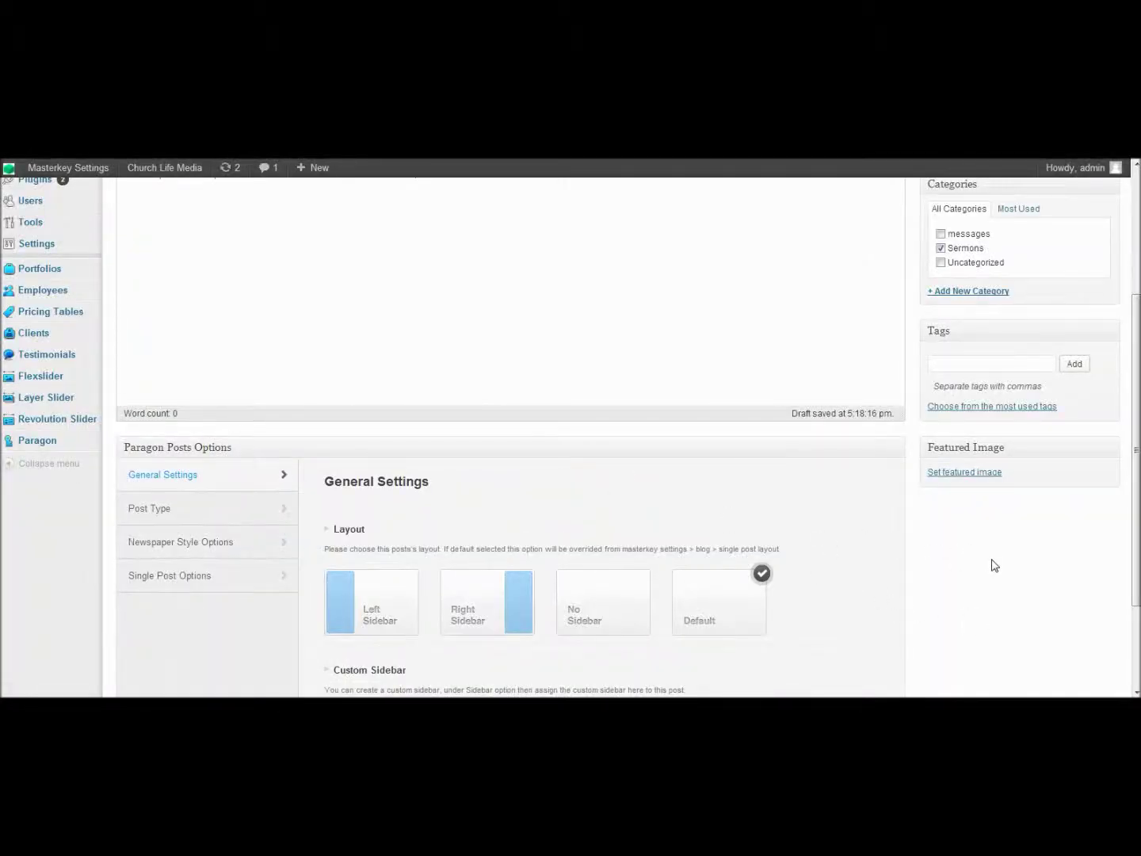
scroll(978, 538, up, 3)
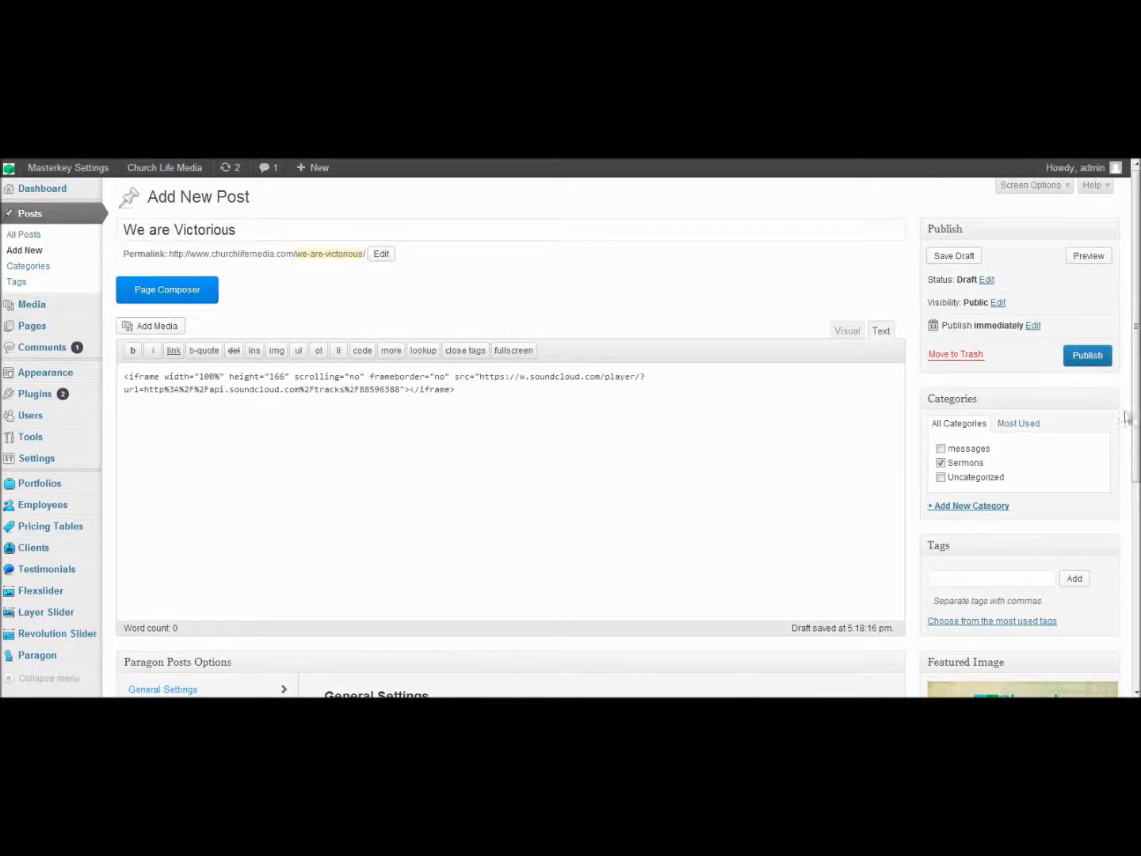
Step: Publish the post and open its live page in a new tab
click(1094, 359)
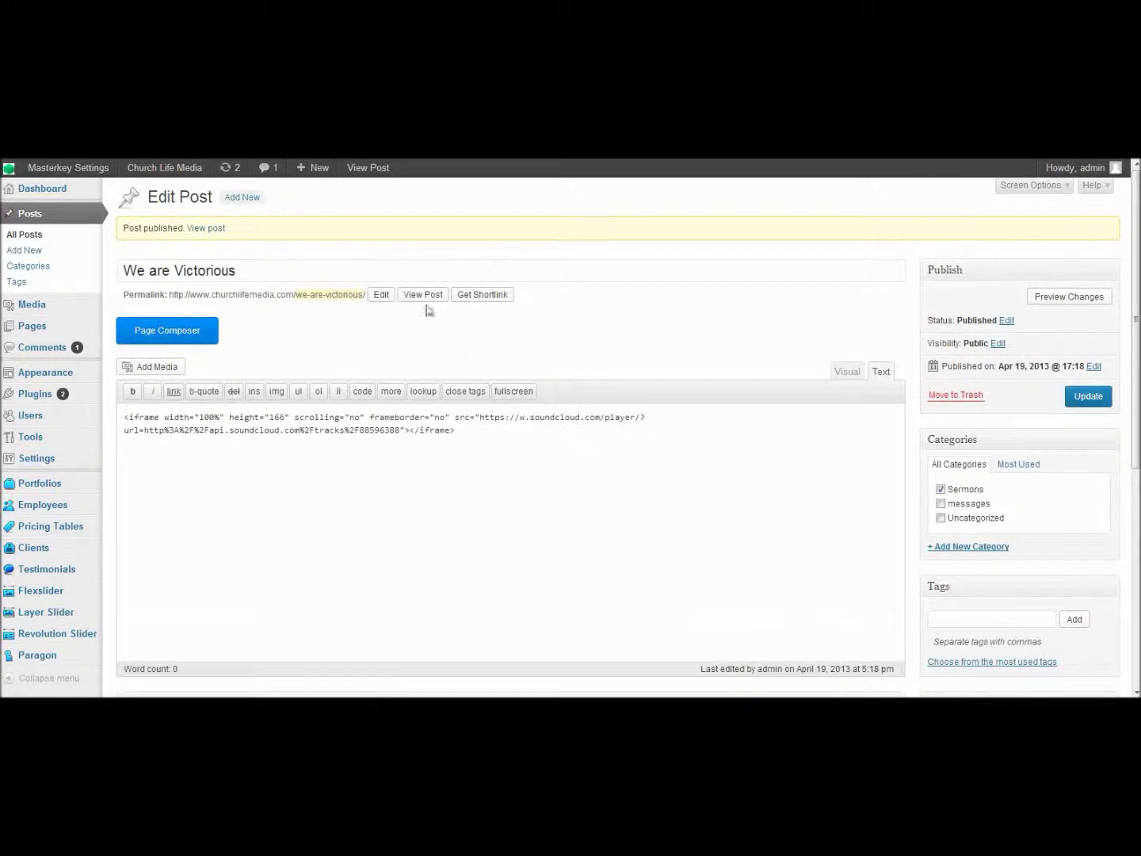
right_click(424, 304)
click(471, 310)
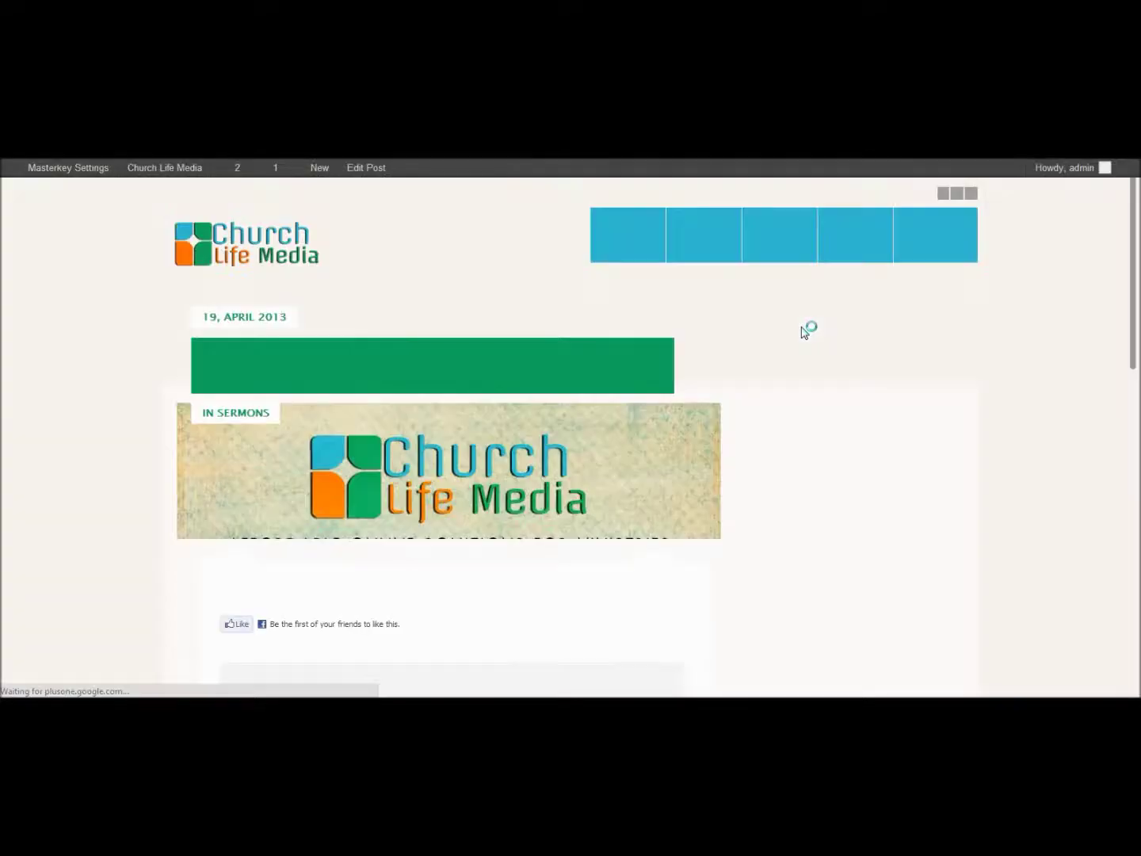
scroll(792, 340, down, 2)
scroll(792, 339, down, 1)
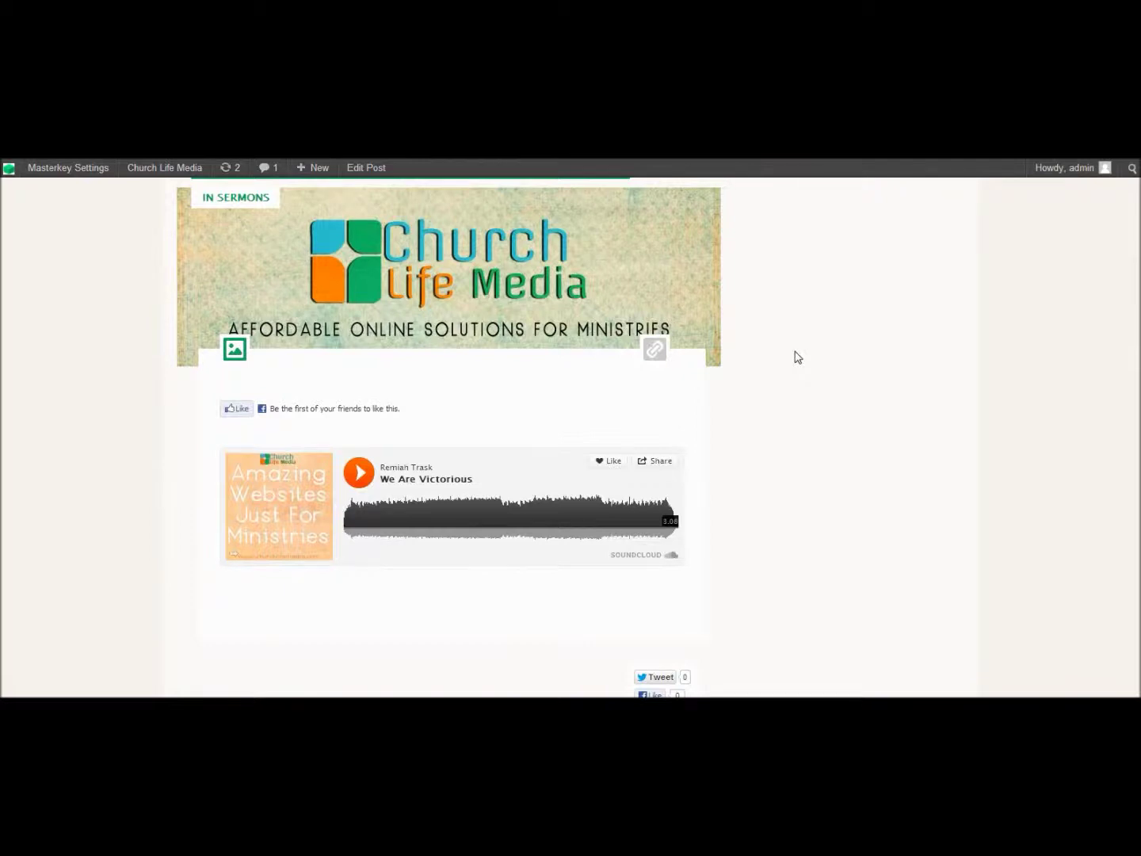
scroll(790, 400, down, 1)
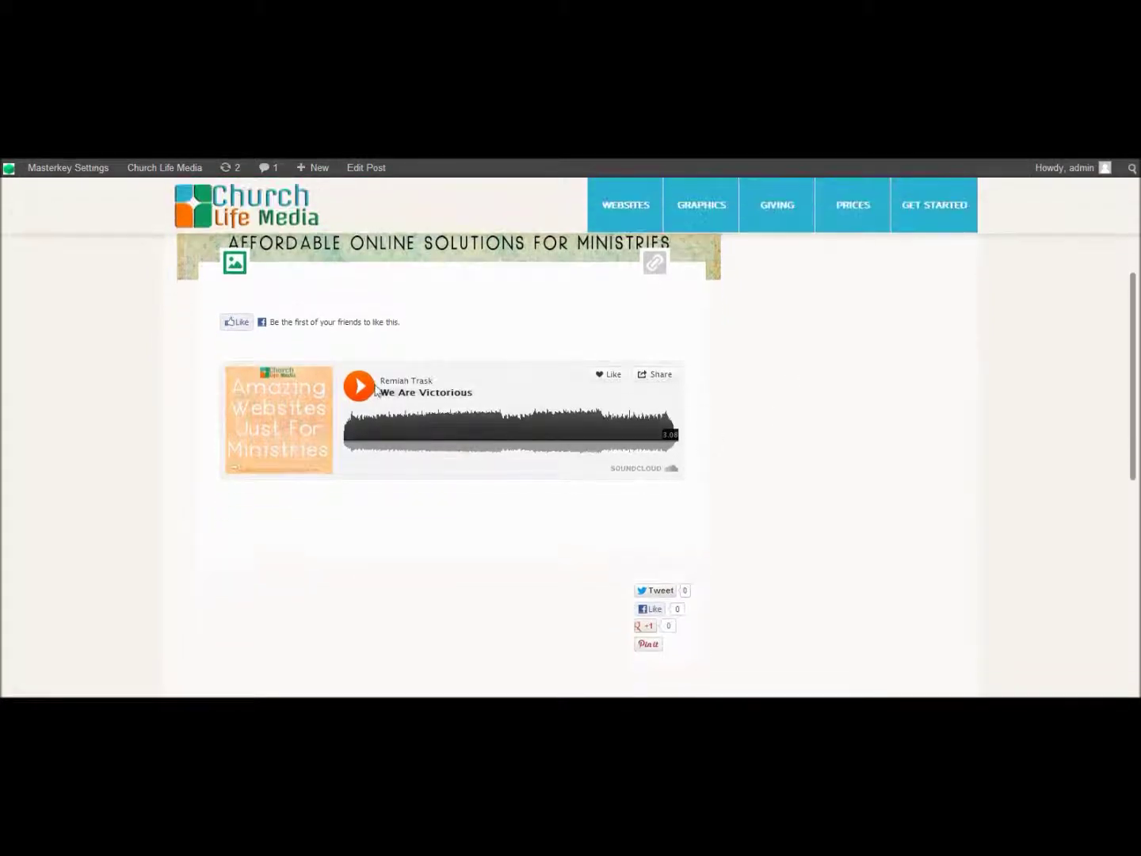
Step: Play 'We Are Victorious' in the post's embedded SoundCloud player
click(362, 389)
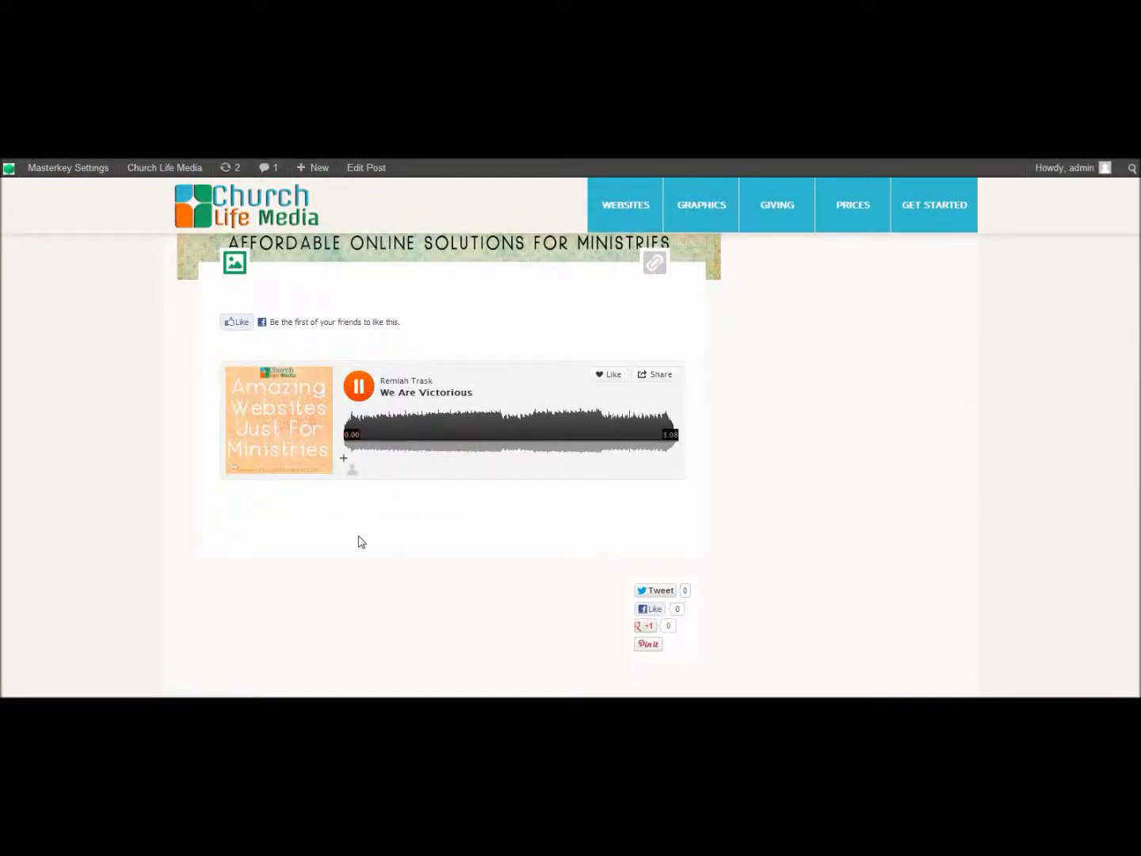